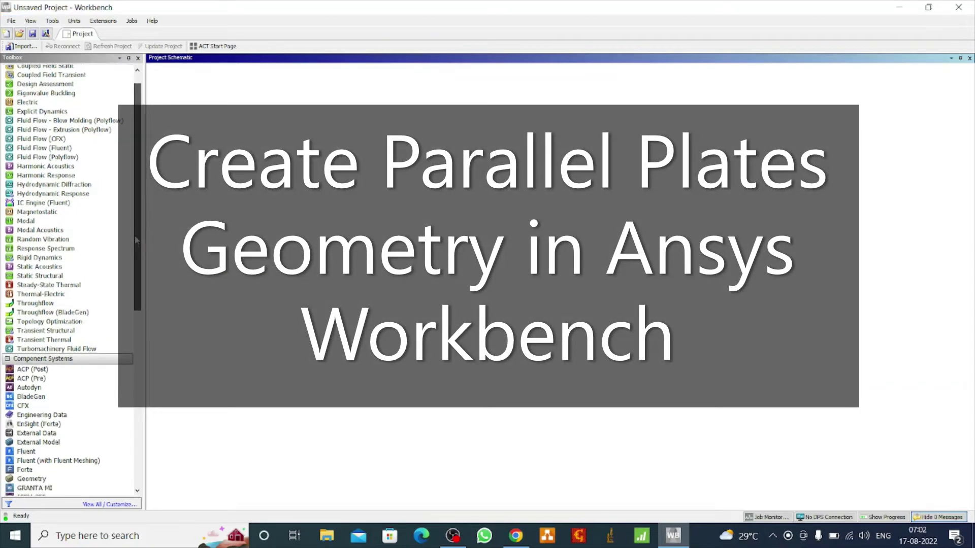
Add a Geometry component system to the Workbench project schematic and launch DesignModeler from it.
{"action": "scroll", "coordinate": [70, 454], "scroll_direction": "down", "scroll_amount": 4}
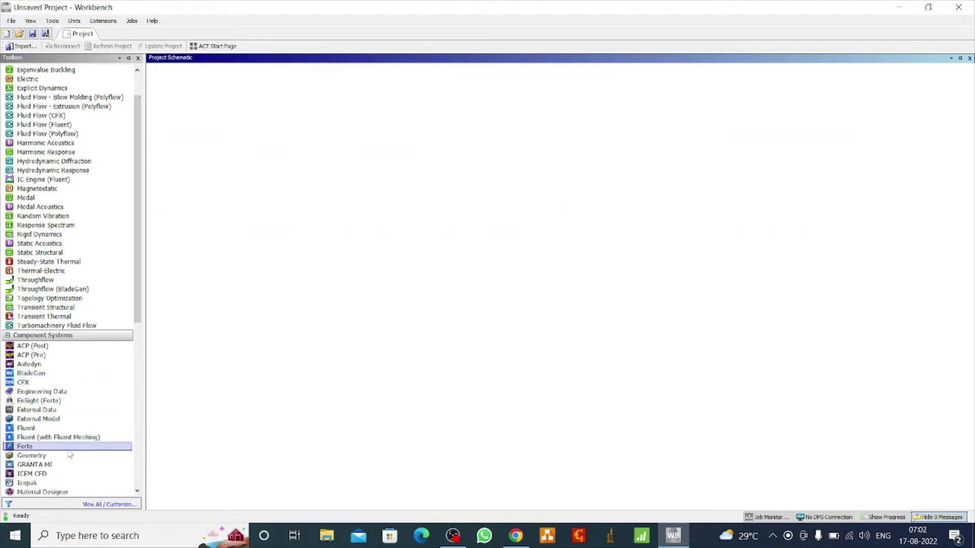
{"action": "left_click_drag", "start_coordinate": [70, 455], "coordinate": [459, 270]}
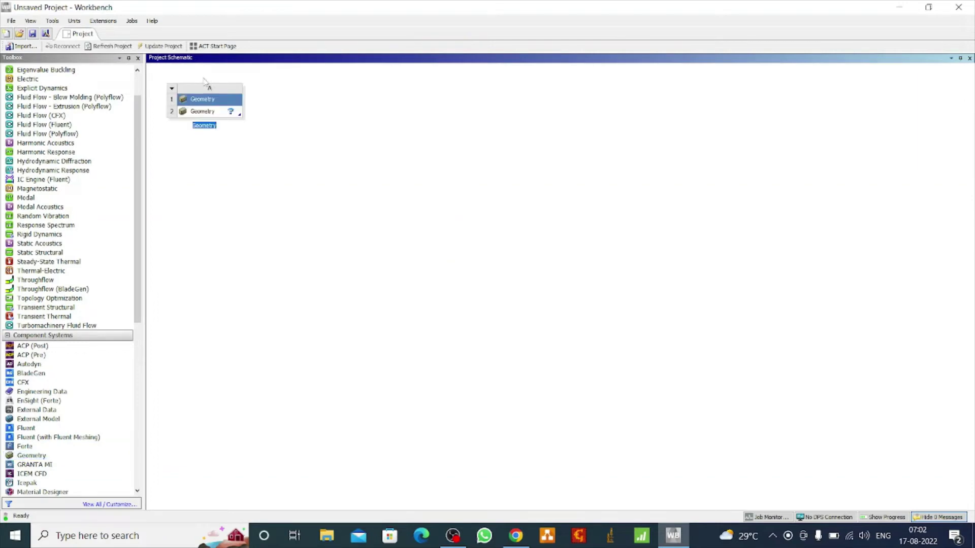
{"action": "double_click", "coordinate": [208, 112]}
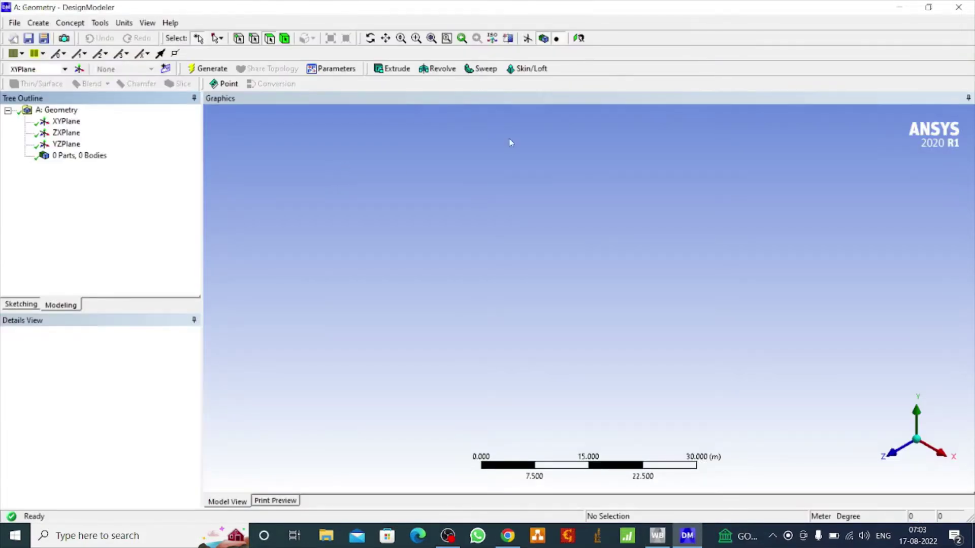
View the XYPlane face-on, set model units to Millimeter, zoom in, and enter Sketching mode.
{"action": "left_click", "coordinate": [58, 122]}
{"action": "left_click", "coordinate": [579, 39]}
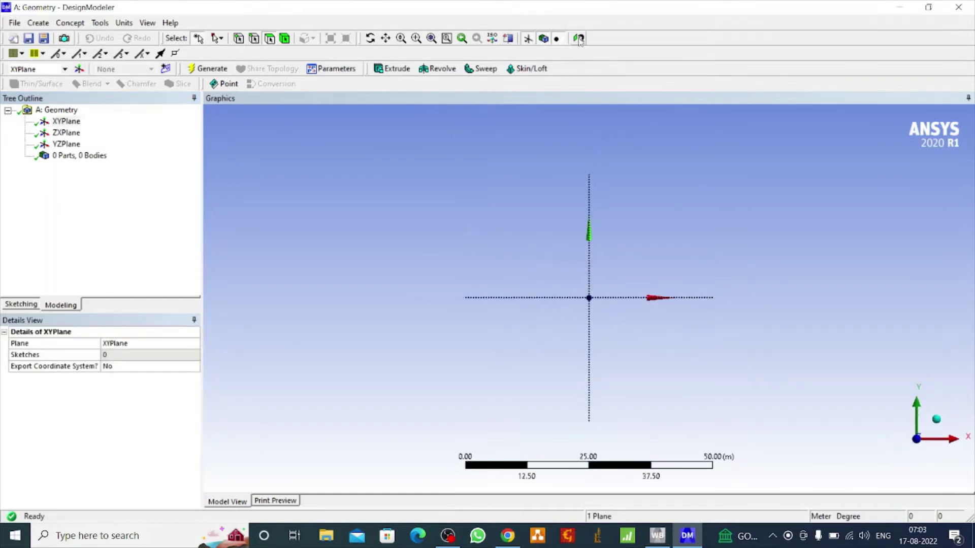
{"action": "left_click", "coordinate": [124, 22]}
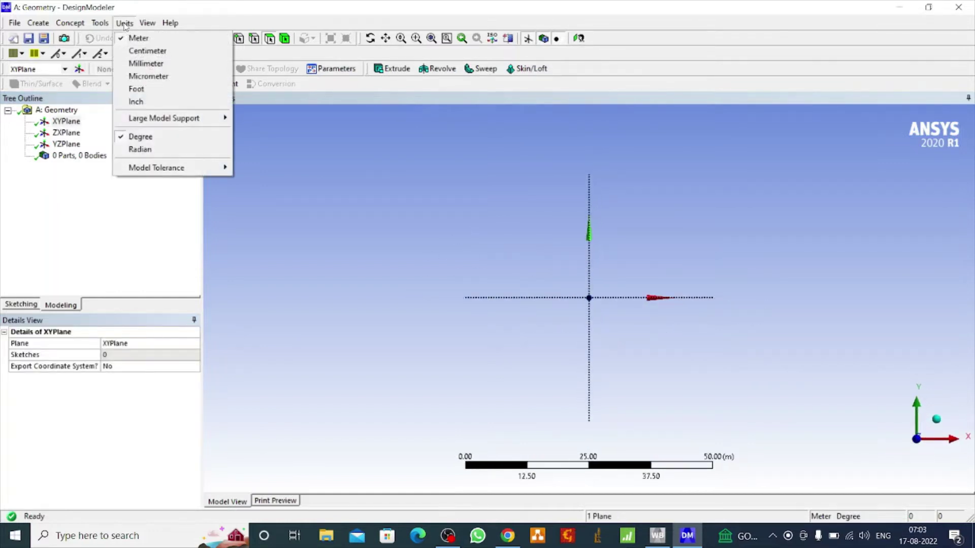
{"action": "left_click", "coordinate": [144, 63]}
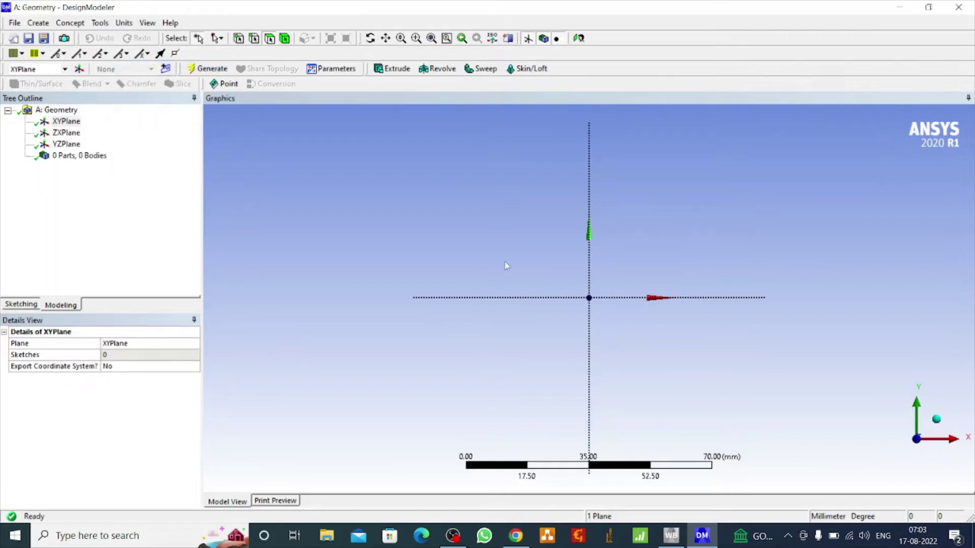
{"action": "scroll", "coordinate": [505, 264], "scroll_direction": "up", "scroll_amount": 1}
{"action": "scroll", "coordinate": [505, 264], "scroll_direction": "up", "scroll_amount": 2}
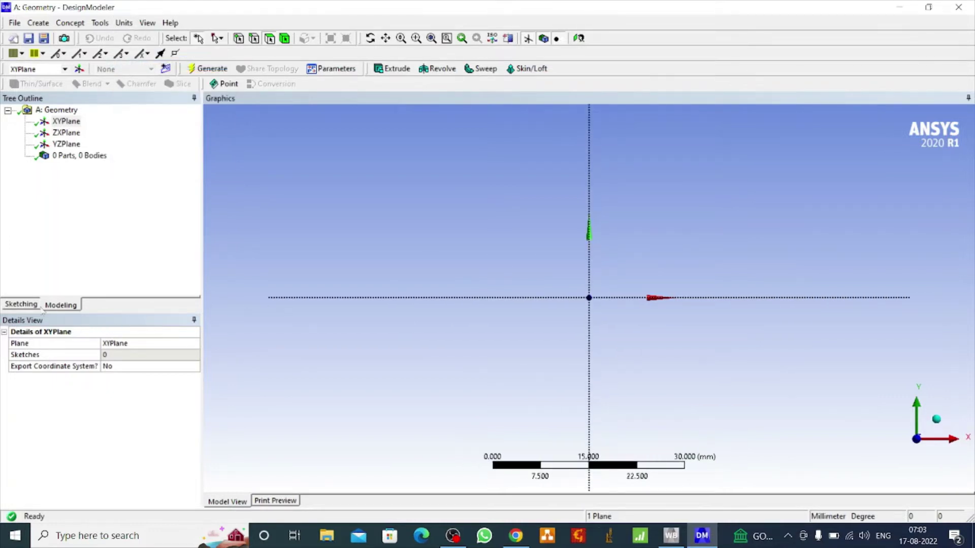
{"action": "left_click", "coordinate": [20, 304]}
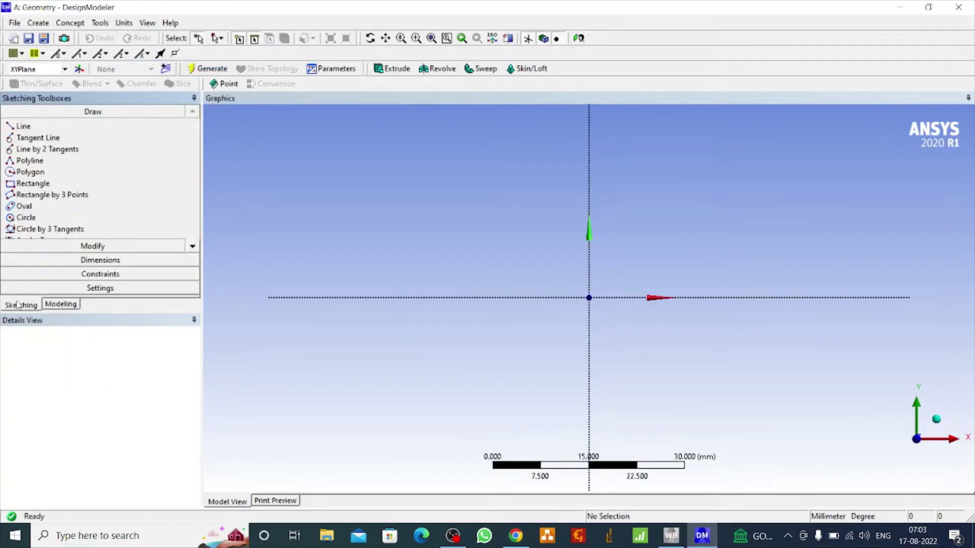
Draw two adjacent rectangles on the X axis, the right one spanning the origin.
{"action": "left_click", "coordinate": [32, 184]}
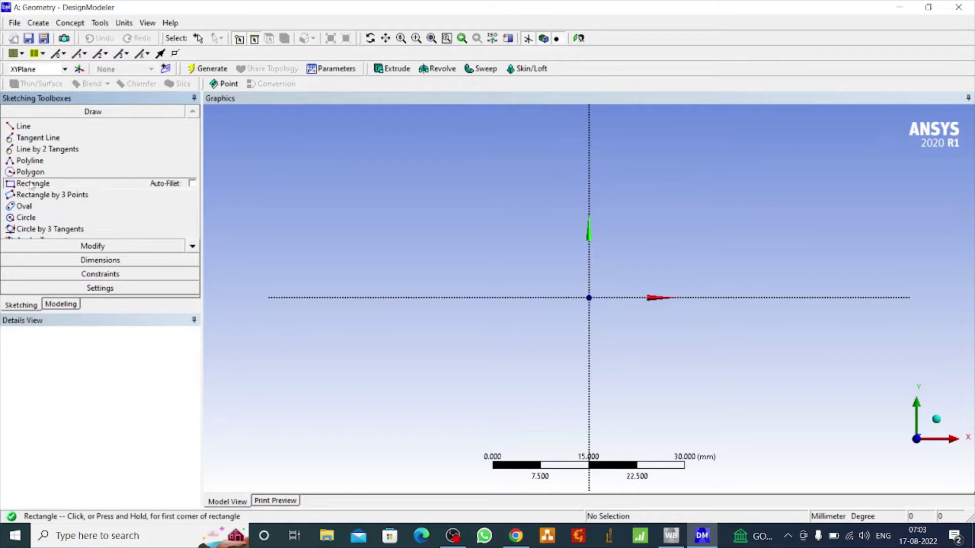
{"action": "left_click", "coordinate": [401, 297]}
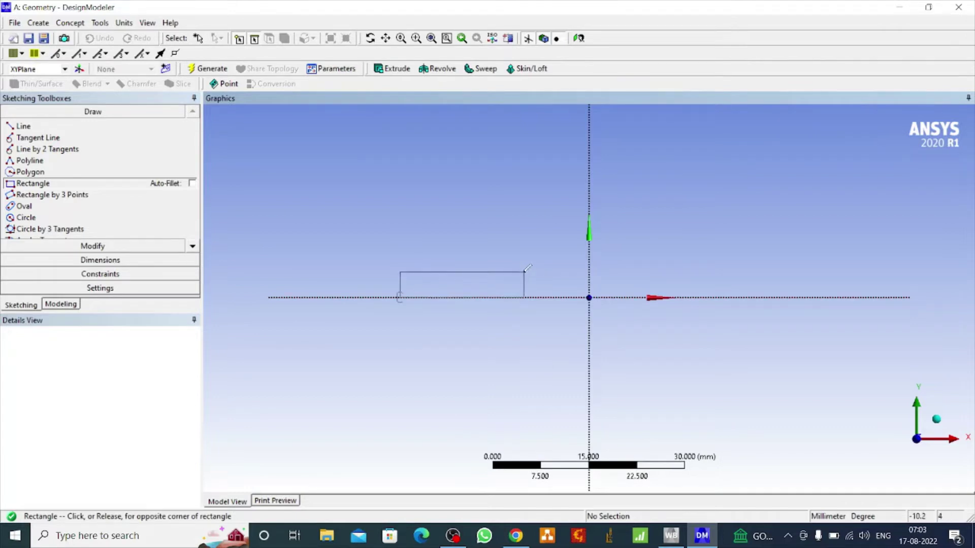
{"action": "left_click", "coordinate": [557, 295]}
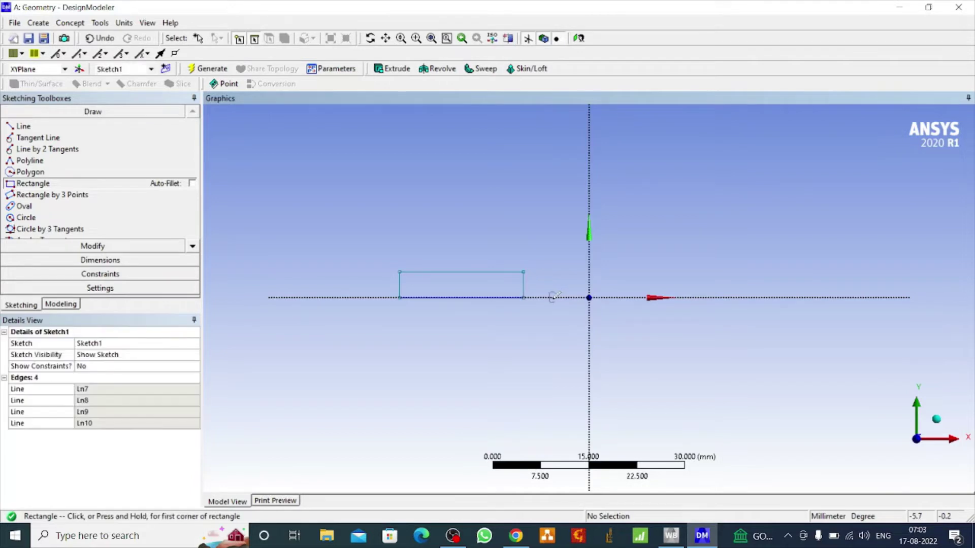
{"action": "left_click", "coordinate": [552, 297]}
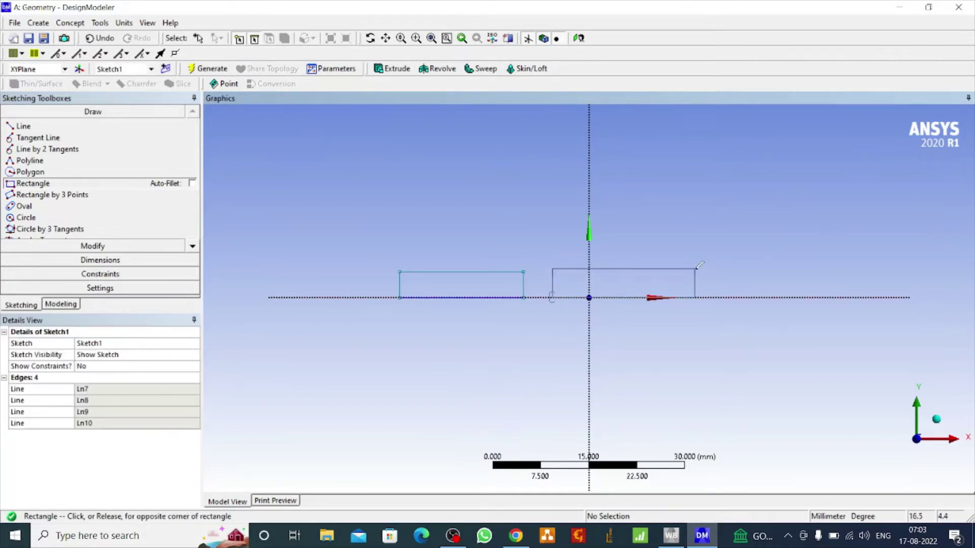
{"action": "left_click", "coordinate": [695, 269]}
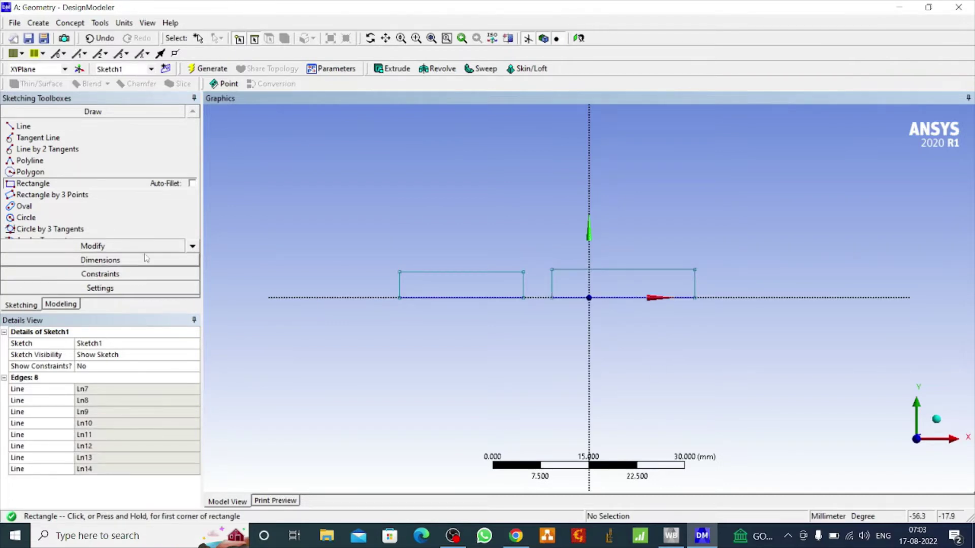
{"action": "left_click", "coordinate": [106, 260]}
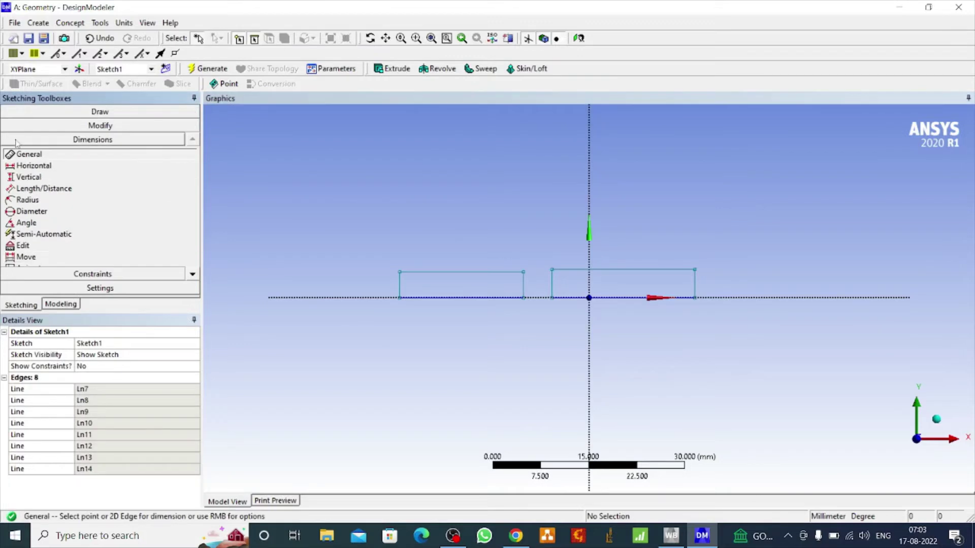
Dimension both rectangles: widths H2 (19.317) and H3 (22.289), heights V1 (4.0119) and V4 (4.4082).
{"action": "left_click", "coordinate": [400, 292]}
{"action": "left_click", "coordinate": [387, 297]}
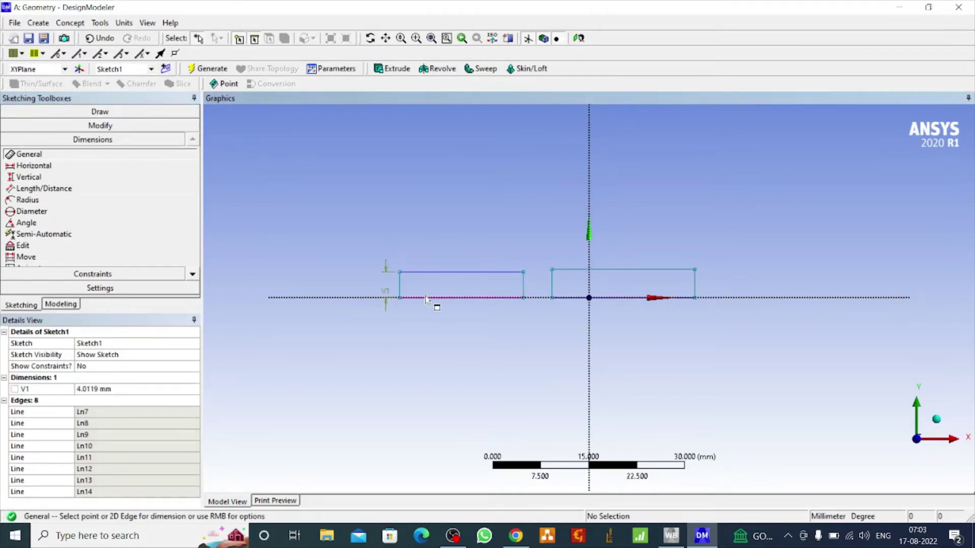
{"action": "left_click", "coordinate": [444, 273]}
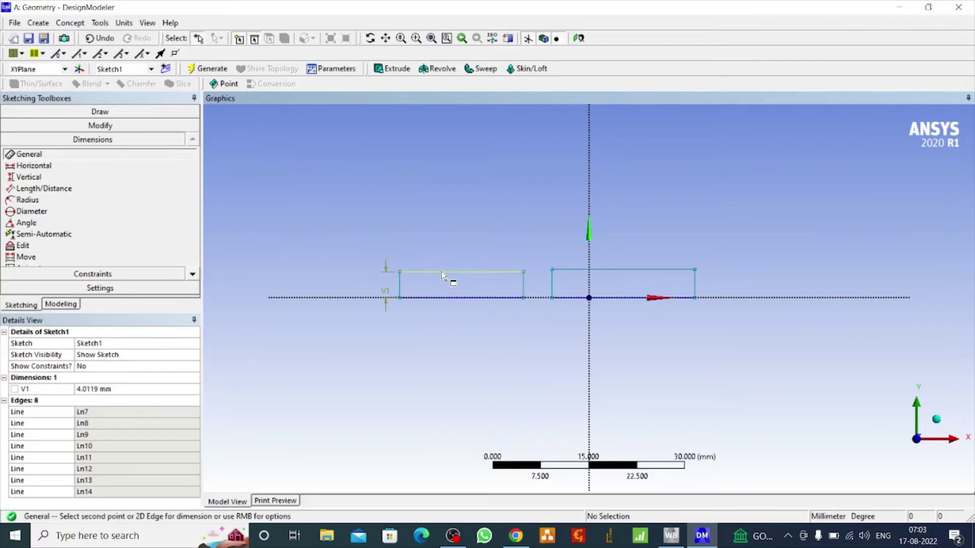
{"action": "left_click", "coordinate": [447, 247]}
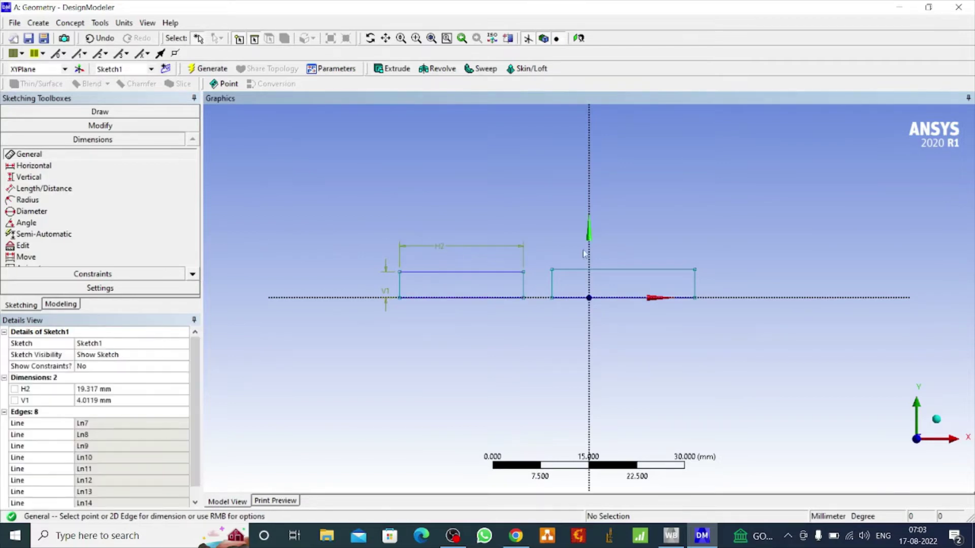
{"action": "left_click", "coordinate": [644, 270]}
{"action": "left_click", "coordinate": [644, 248]}
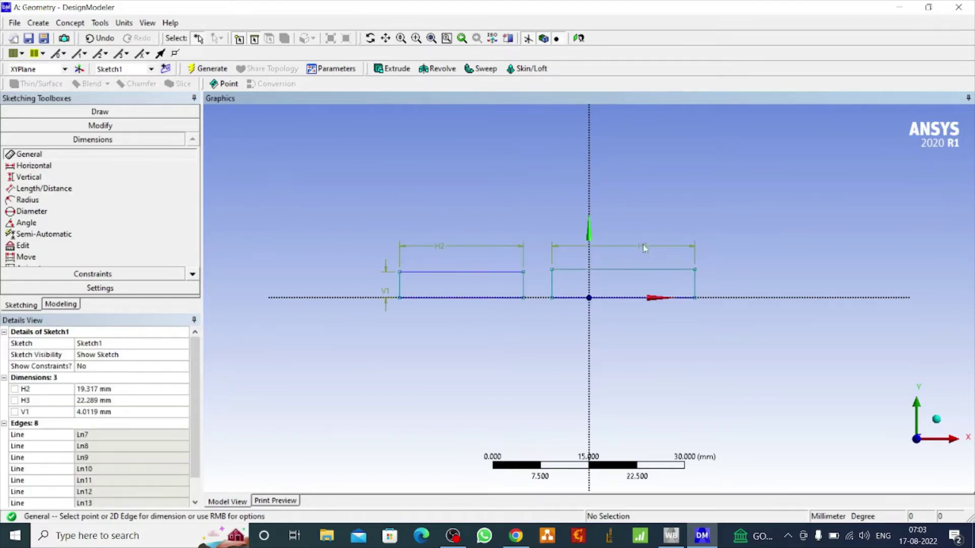
{"action": "left_click", "coordinate": [694, 284]}
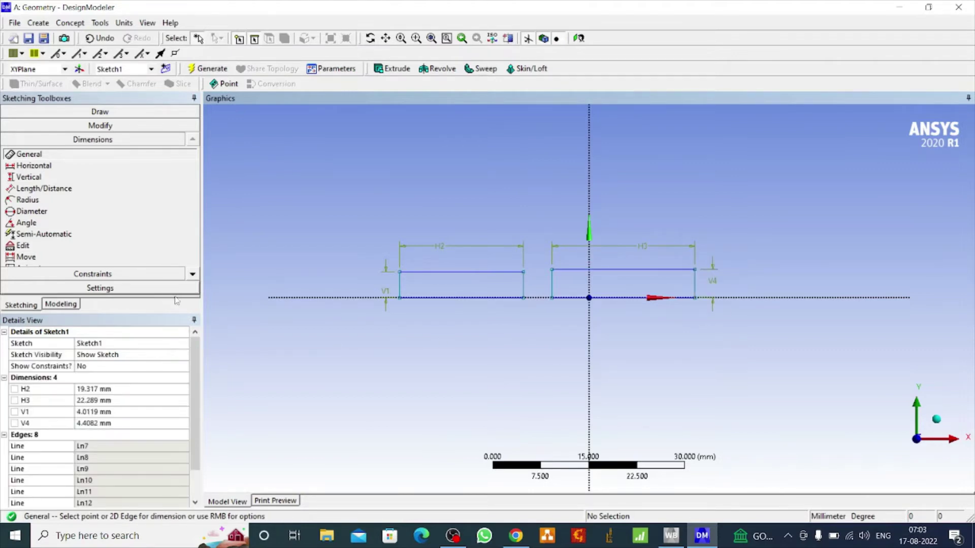
{"action": "left_click", "coordinate": [101, 390]}
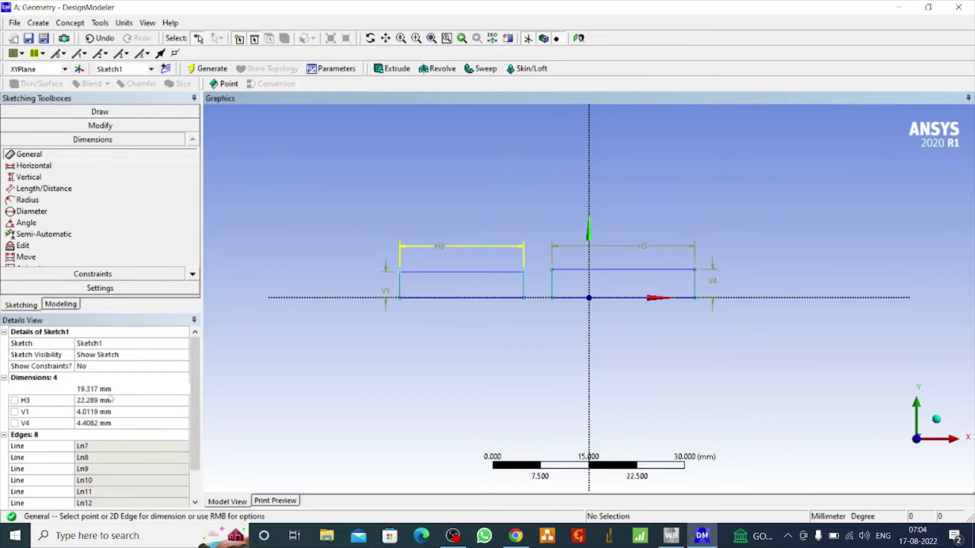
Set widths H2 and H3 to 20 mm and heights V1 and V4 to 4 mm.
{"action": "left_click", "coordinate": [89, 401]}
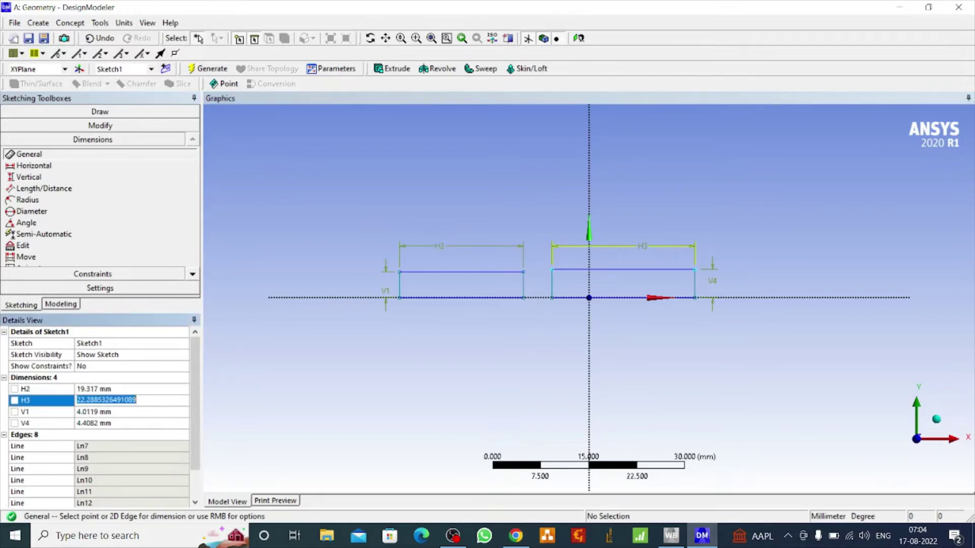
{"action": "type", "text": "20"}
{"action": "left_click", "coordinate": [99, 389]}
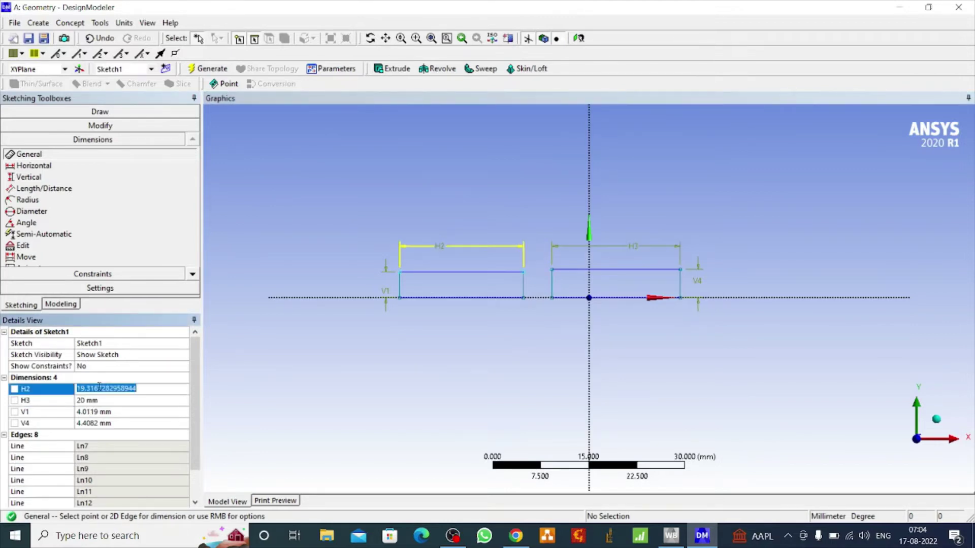
{"action": "type", "text": "20"}
{"action": "left_click", "coordinate": [109, 412]}
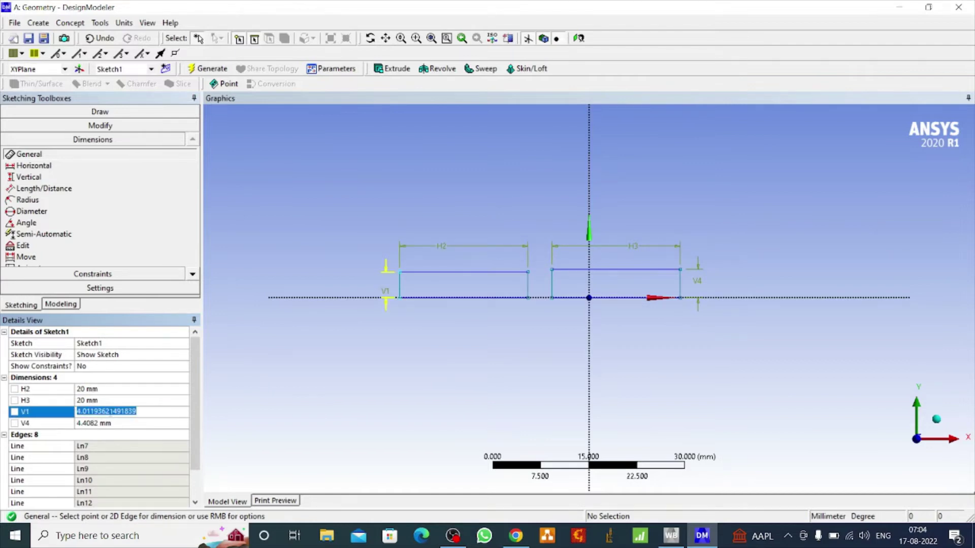
{"action": "type", "text": "4"}
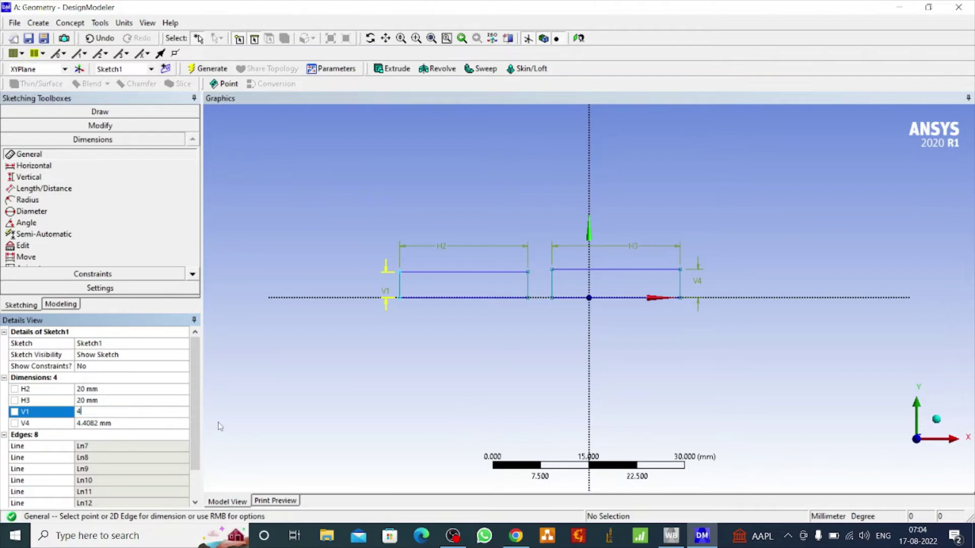
{"action": "left_click", "coordinate": [118, 423]}
{"action": "type", "text": "4"}
{"action": "left_click", "coordinate": [334, 385]}
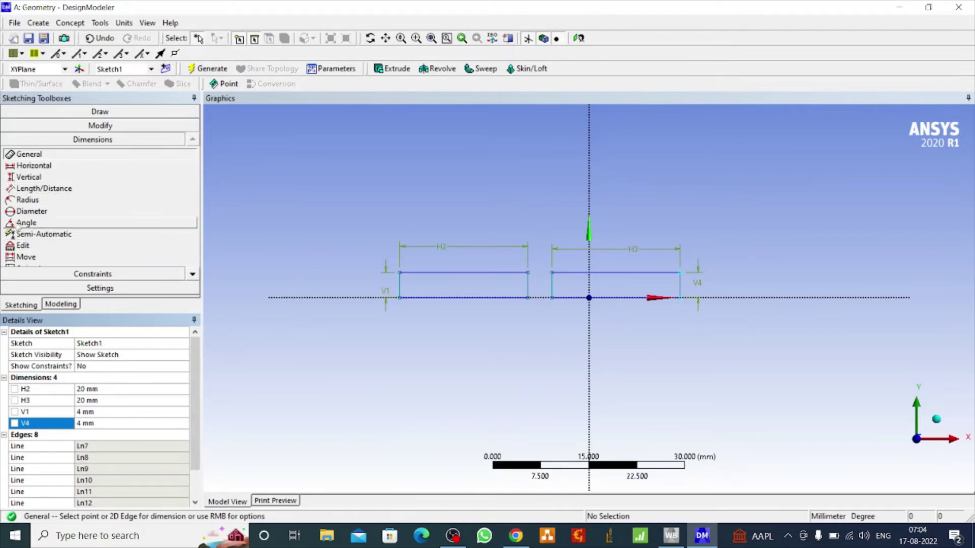
Try dimensioning the gap between the inner edges, then undo and redo the V4 4 mm edit.
{"action": "left_click", "coordinate": [35, 158]}
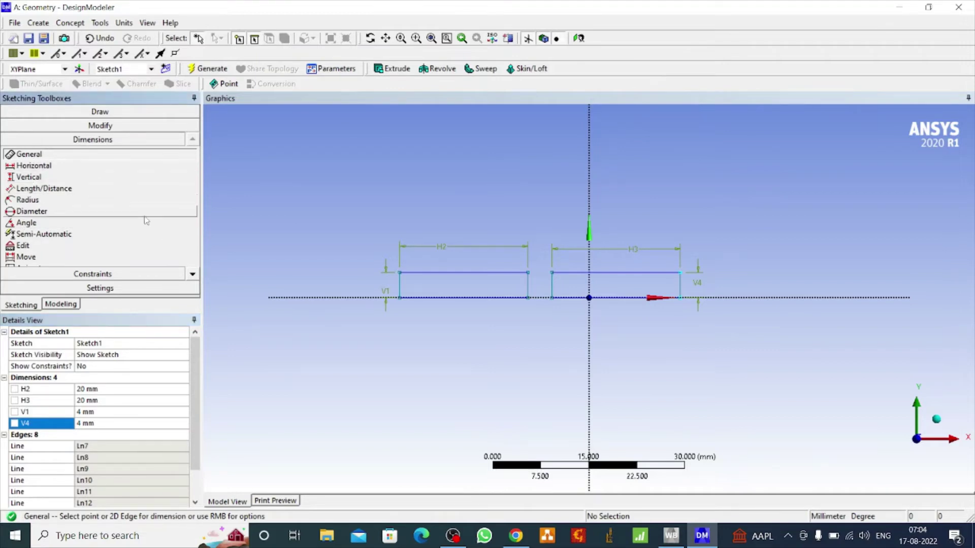
{"action": "left_click", "coordinate": [528, 293]}
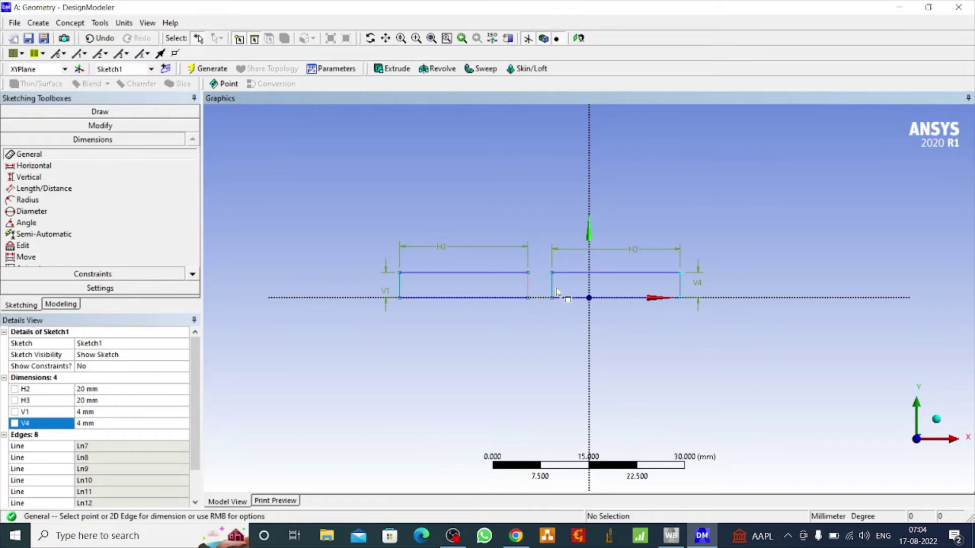
{"action": "left_click", "coordinate": [559, 314]}
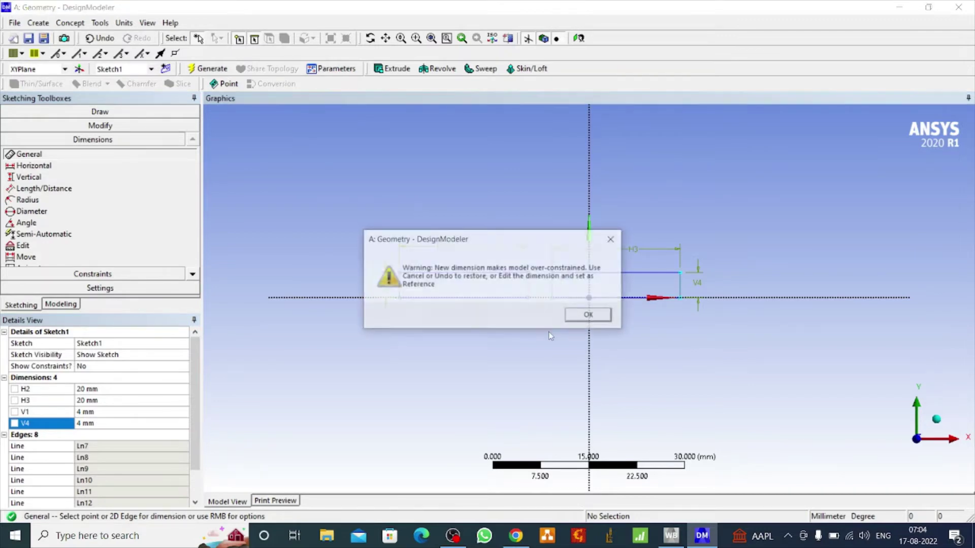
{"action": "left_click", "coordinate": [582, 318]}
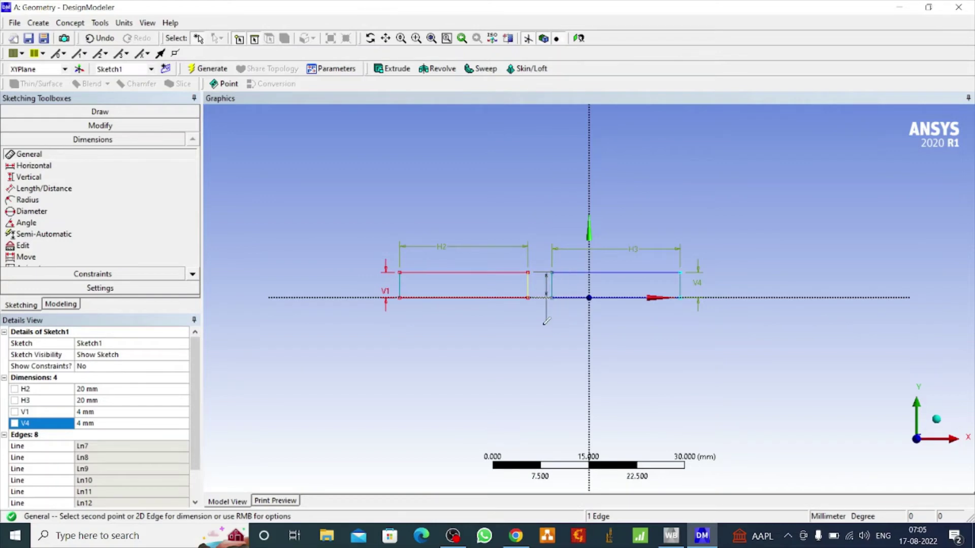
{"action": "key", "text": "ctrl+z"}
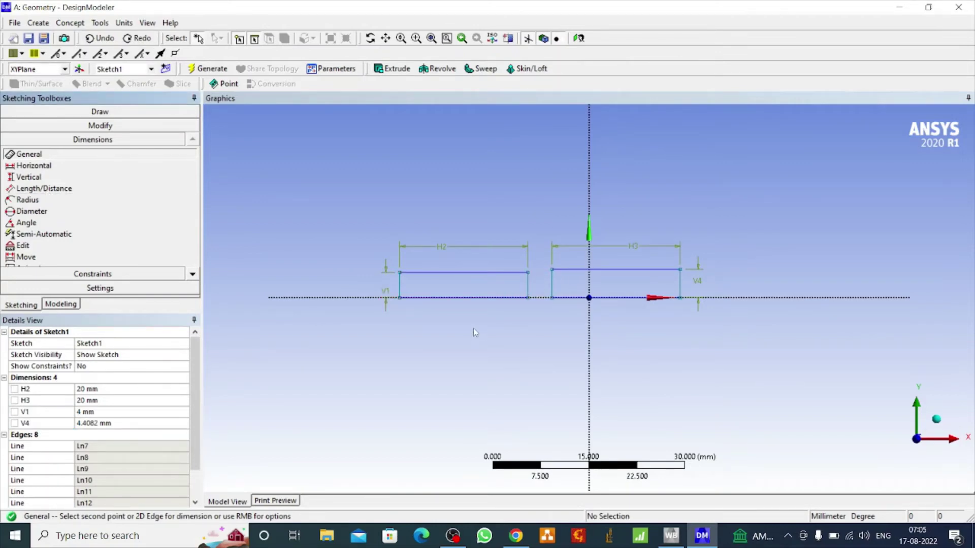
{"action": "left_click", "coordinate": [138, 38]}
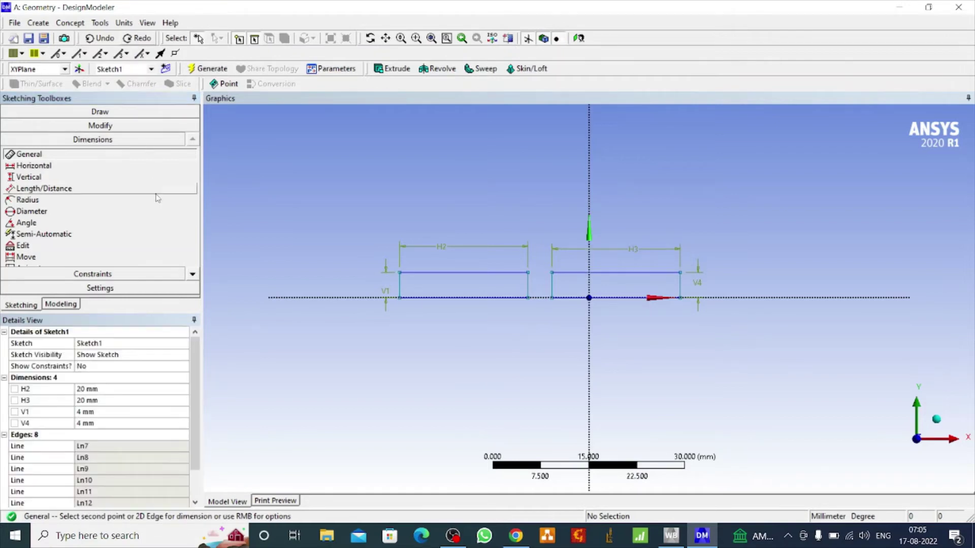
Add a length/distance dimension L6 between the inner corners and set it to 2 mm.
{"action": "left_click", "coordinate": [39, 191]}
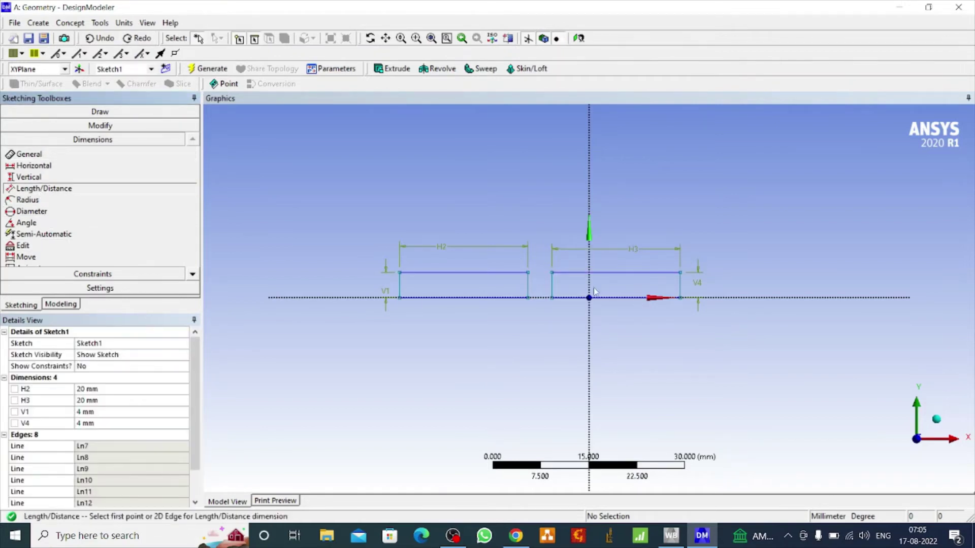
{"action": "left_click", "coordinate": [528, 297]}
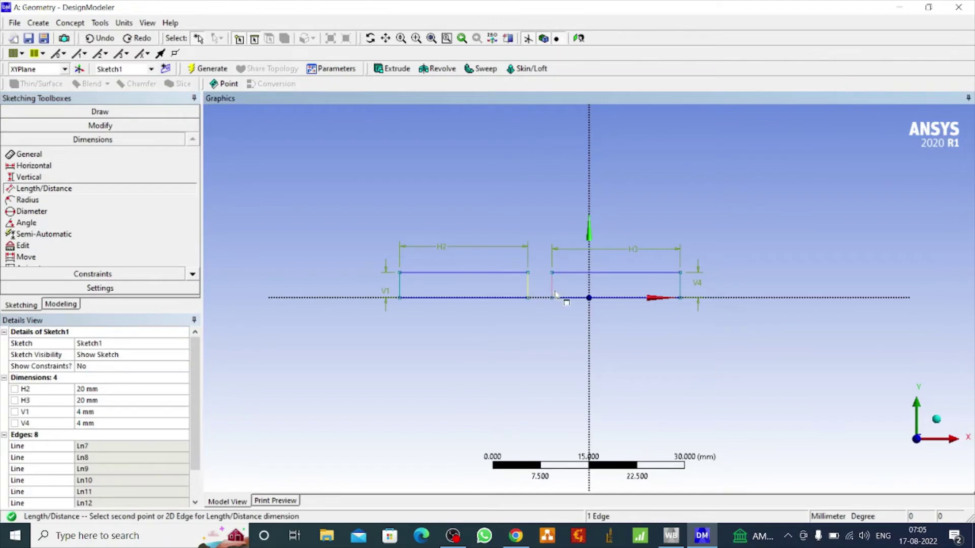
{"action": "left_click", "coordinate": [552, 298]}
{"action": "left_click", "coordinate": [556, 322]}
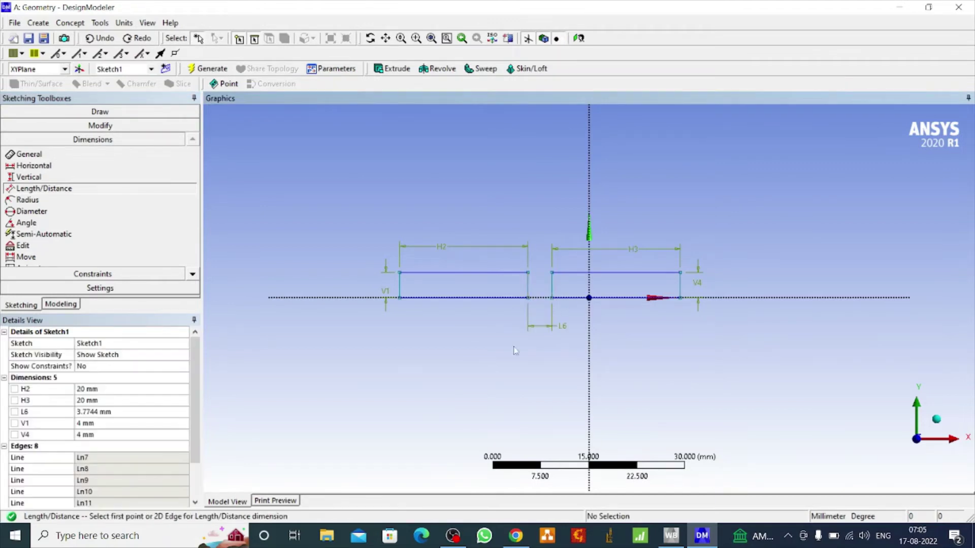
{"action": "left_click", "coordinate": [97, 412]}
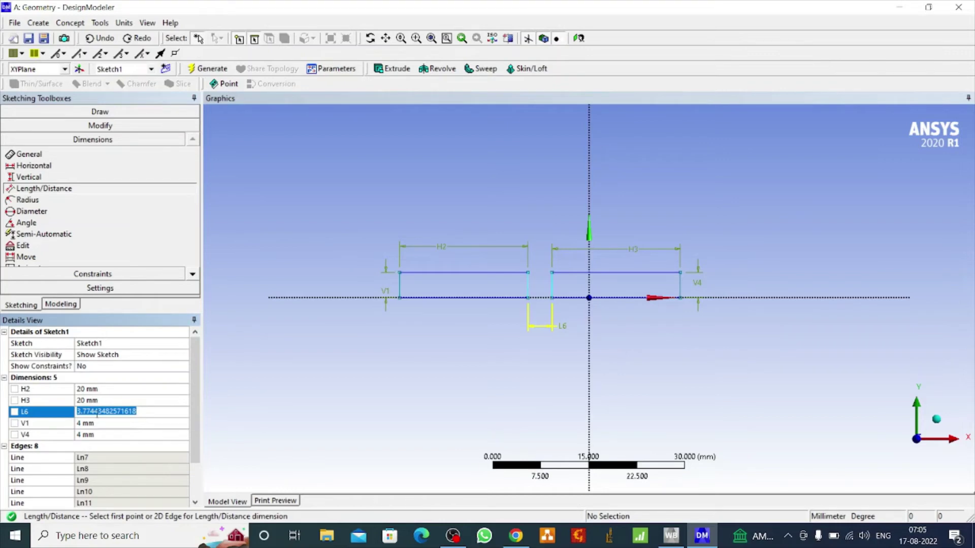
{"action": "type", "text": "2"}
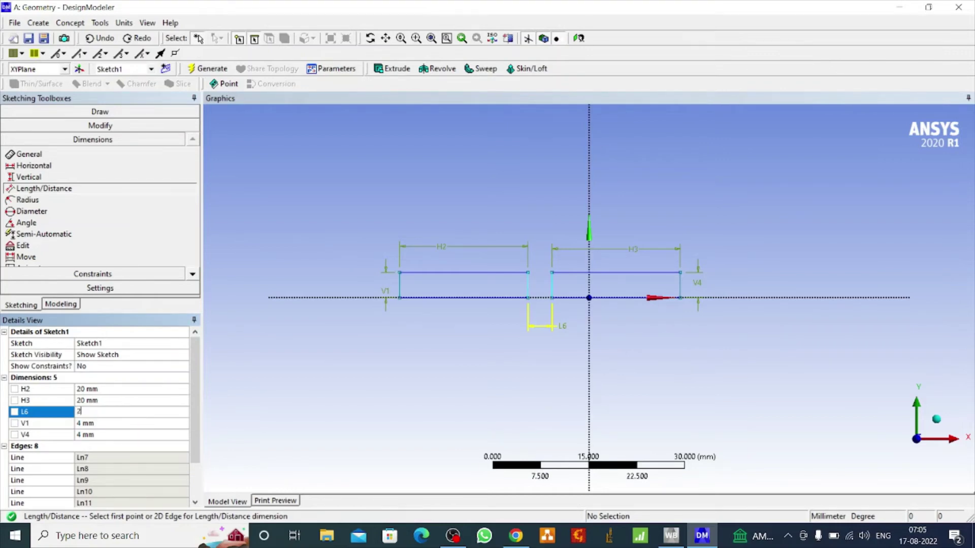
{"action": "key", "text": "Return"}
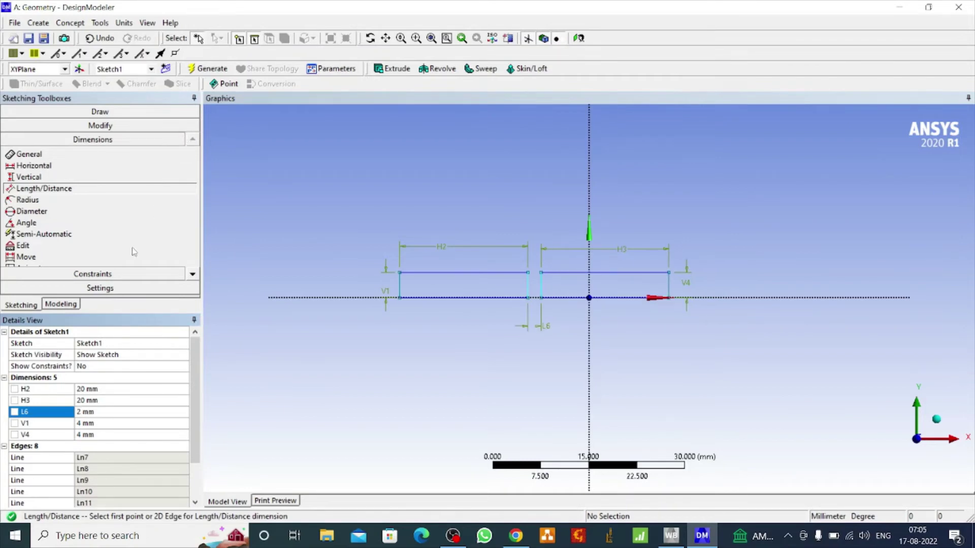
Extrude Sketch1 to a 120 mm depth and generate the two plate bodies.
{"action": "left_click", "coordinate": [395, 68]}
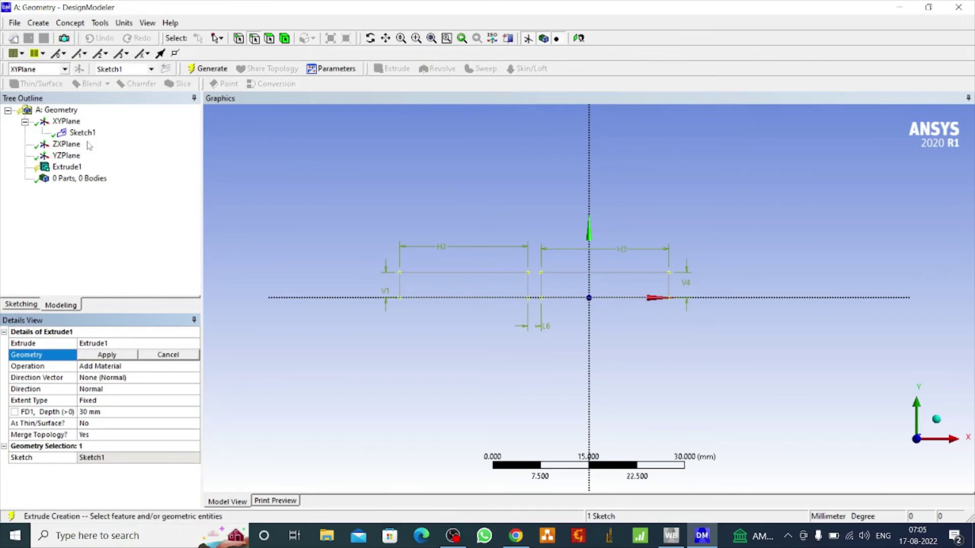
{"action": "left_click", "coordinate": [82, 134]}
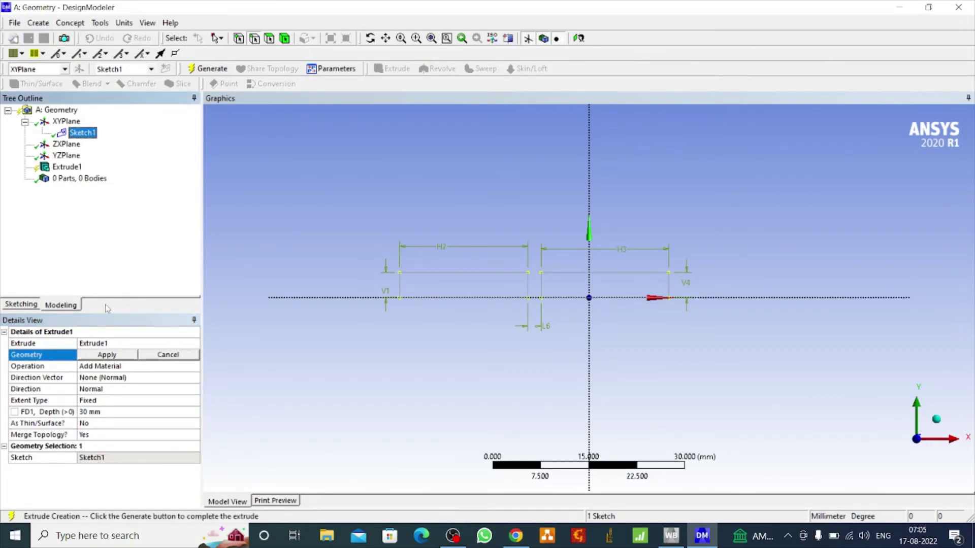
{"action": "left_click", "coordinate": [110, 357]}
{"action": "left_click", "coordinate": [91, 412]}
{"action": "type", "text": "120"}
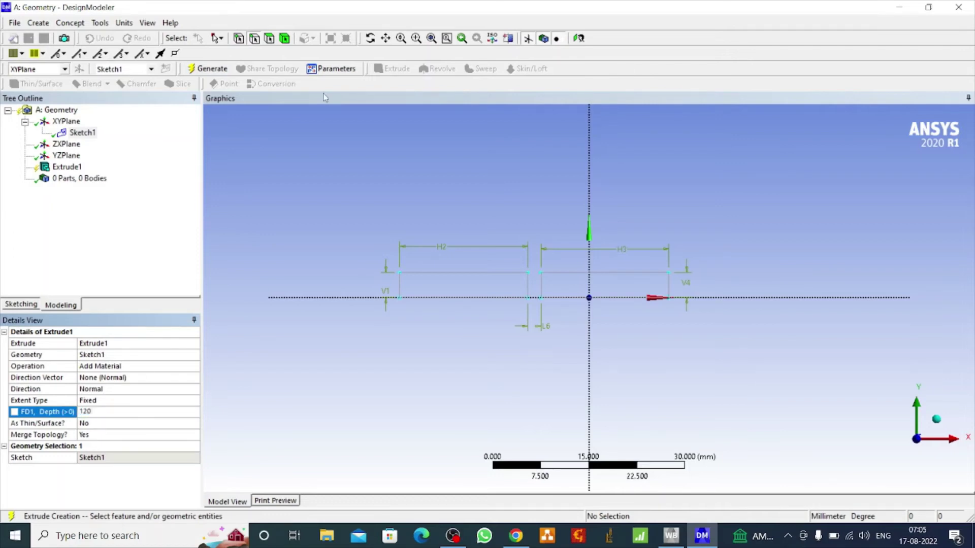
{"action": "left_click", "coordinate": [216, 71]}
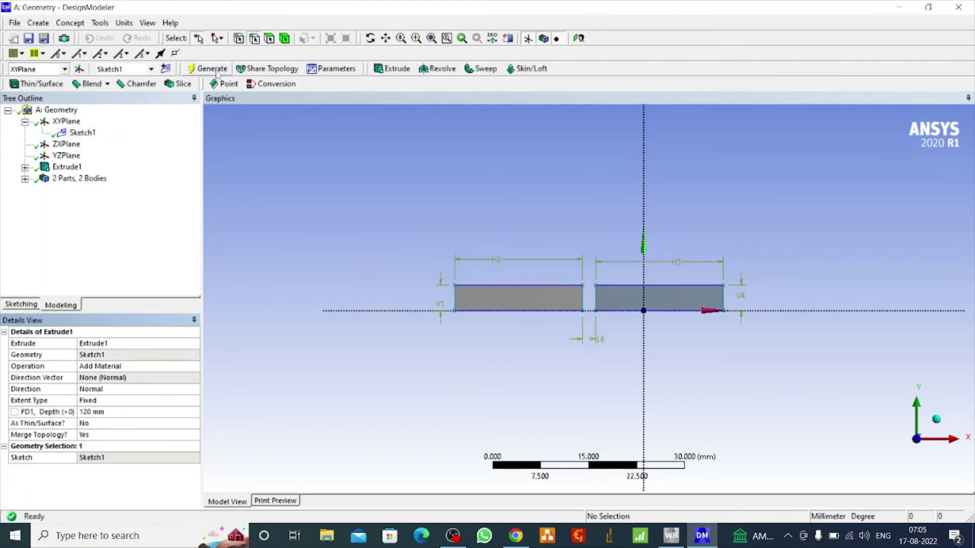
{"action": "left_click", "coordinate": [371, 38]}
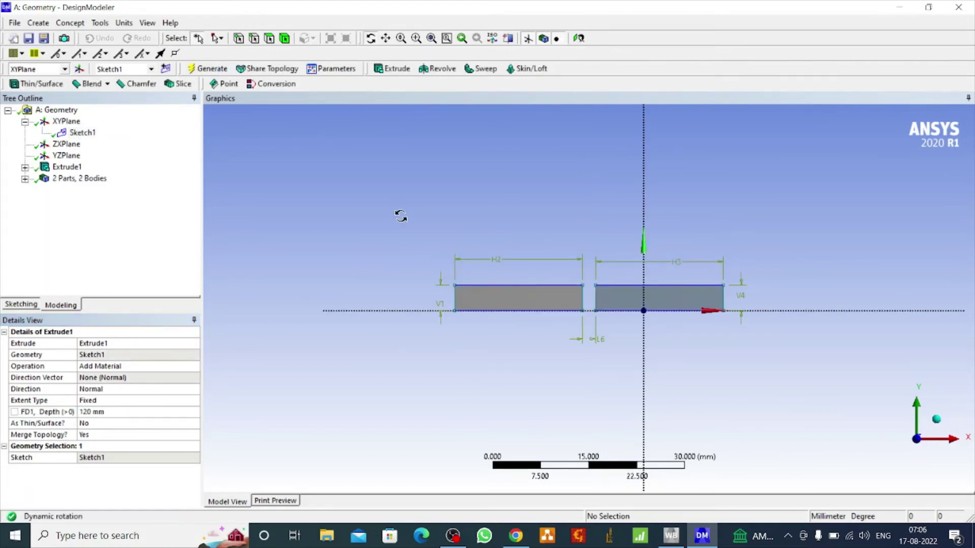
Orbit the plates into 3D and expand '2 Parts, 2 Bodies' to show both Solid bodies.
{"action": "left_click_drag", "start_coordinate": [398, 213], "coordinate": [457, 254]}
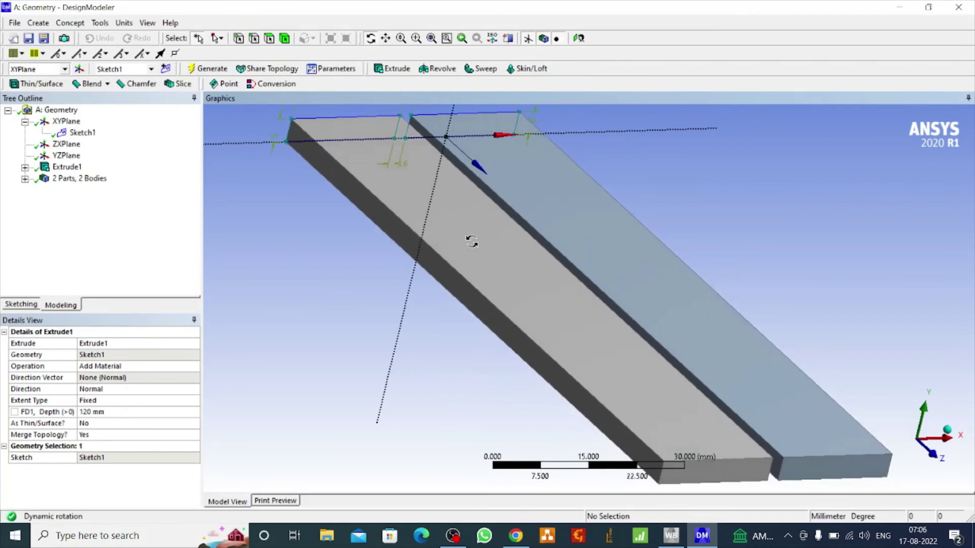
{"action": "mouse_move", "coordinate": [374, 230]}
{"action": "left_mouse_down"}
{"action": "mouse_move", "coordinate": [400, 250]}
{"action": "mouse_move", "coordinate": [397, 229]}
{"action": "mouse_move", "coordinate": [398, 244]}
{"action": "left_mouse_up"}
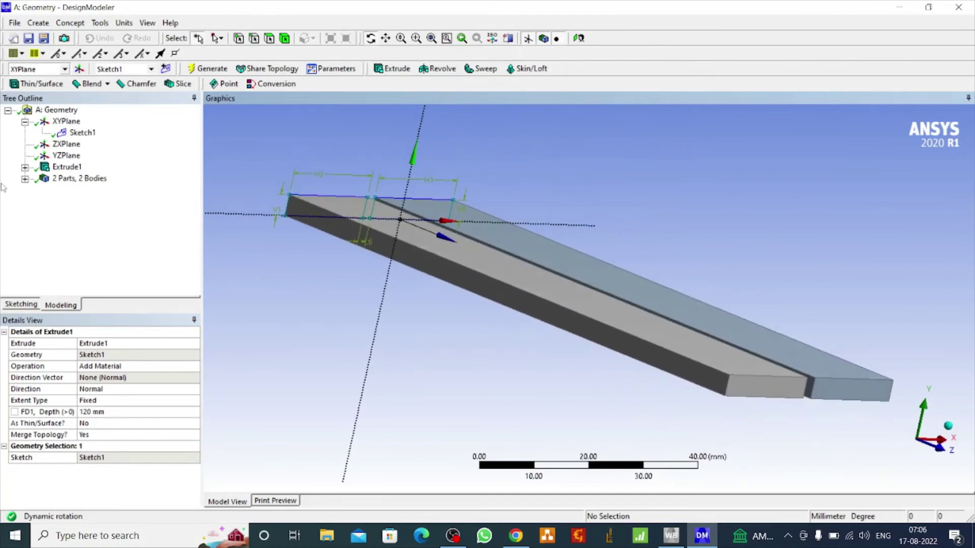
{"action": "left_click", "coordinate": [25, 179]}
{"action": "left_click", "coordinate": [83, 191]}
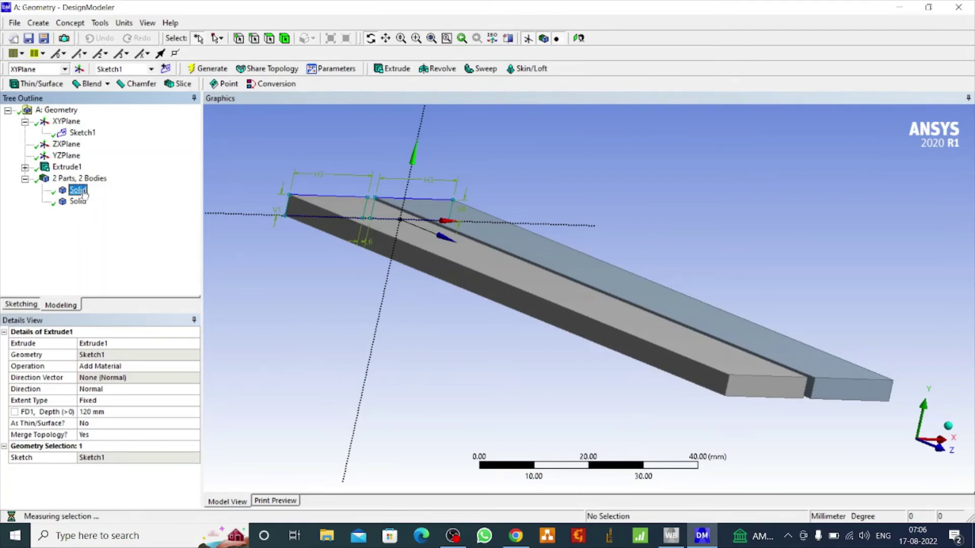
Rename the first Solid body to Plate1.
{"action": "right_click", "coordinate": [83, 192]}
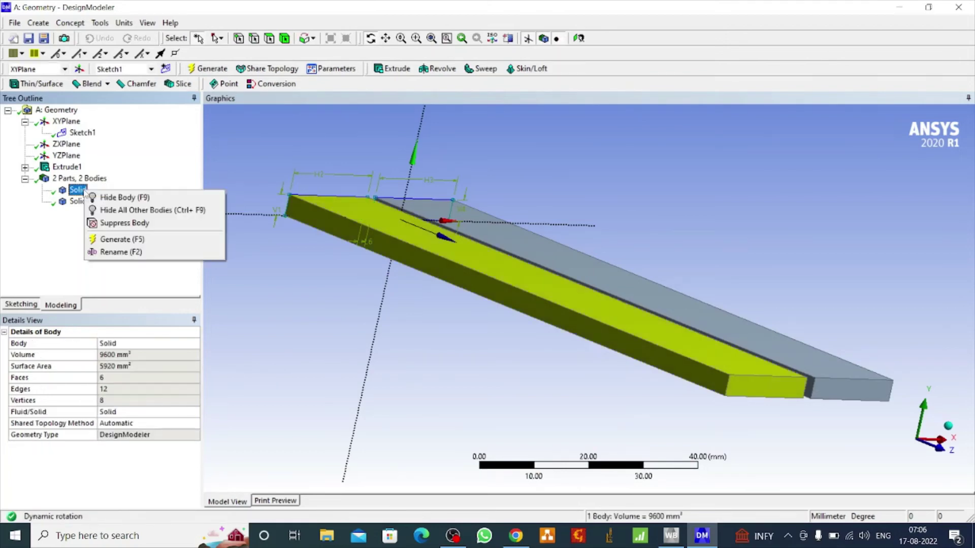
{"action": "left_click", "coordinate": [122, 252]}
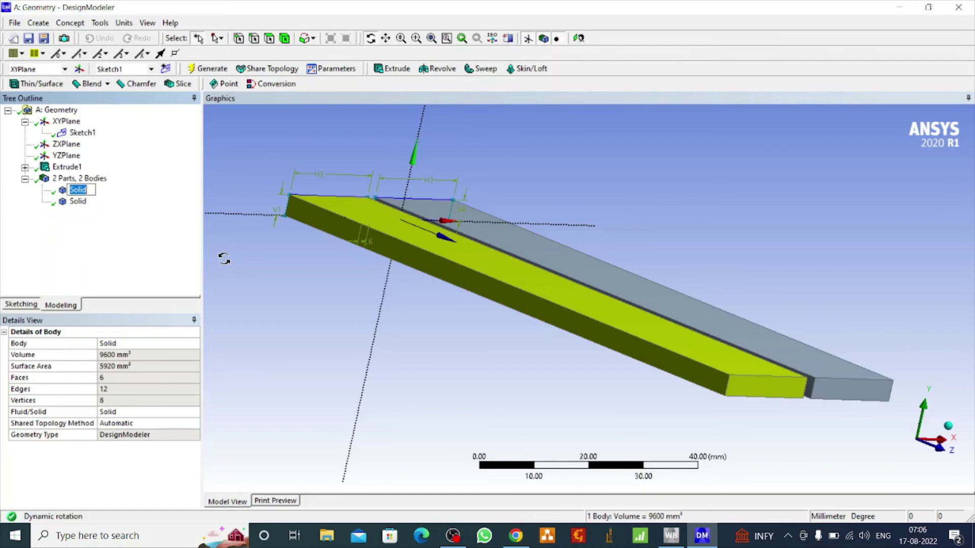
{"action": "type", "text": "Plat"}
{"action": "type", "text": "e1"}
{"action": "key", "text": "Return"}
Rename the second Solid body to Plate2.
{"action": "left_click", "coordinate": [77, 203]}
{"action": "right_click", "coordinate": [79, 207]}
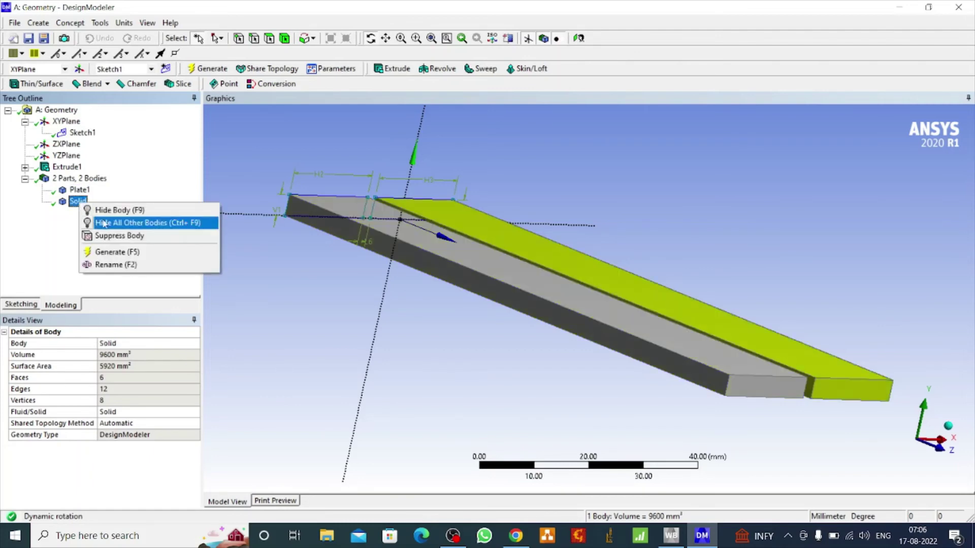
{"action": "left_click", "coordinate": [125, 266]}
{"action": "type", "text": "P"}
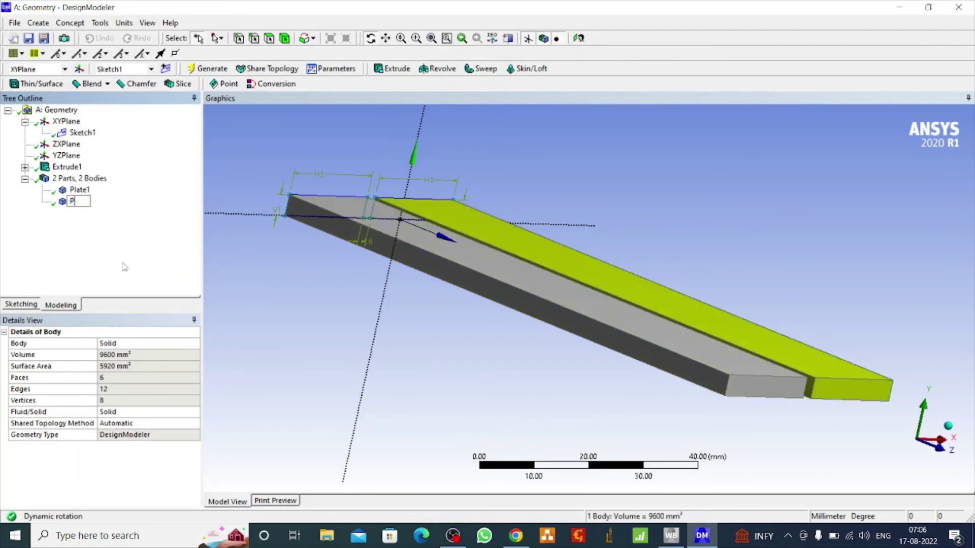
{"action": "type", "text": "late"}
{"action": "type", "text": "2"}
{"action": "key", "text": "Return"}
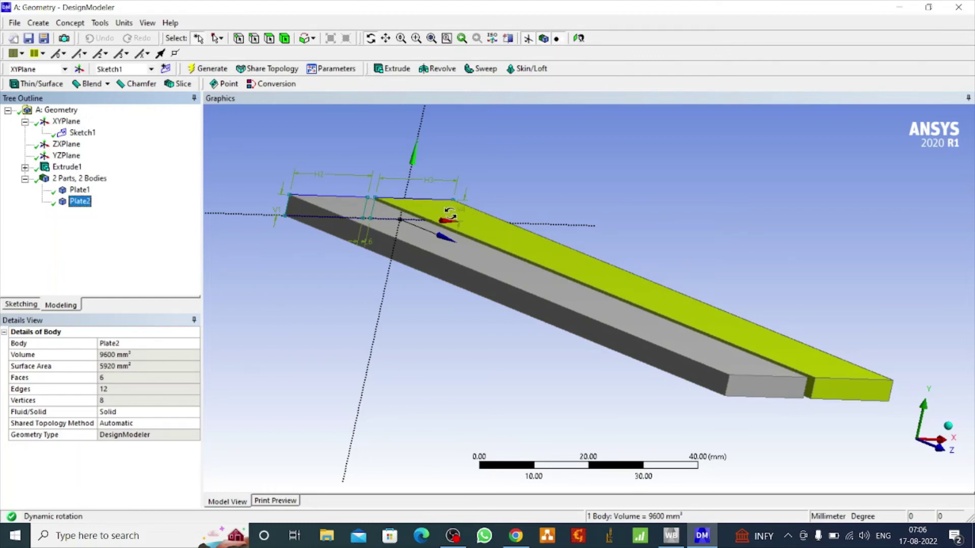
{"action": "left_click", "coordinate": [425, 236]}
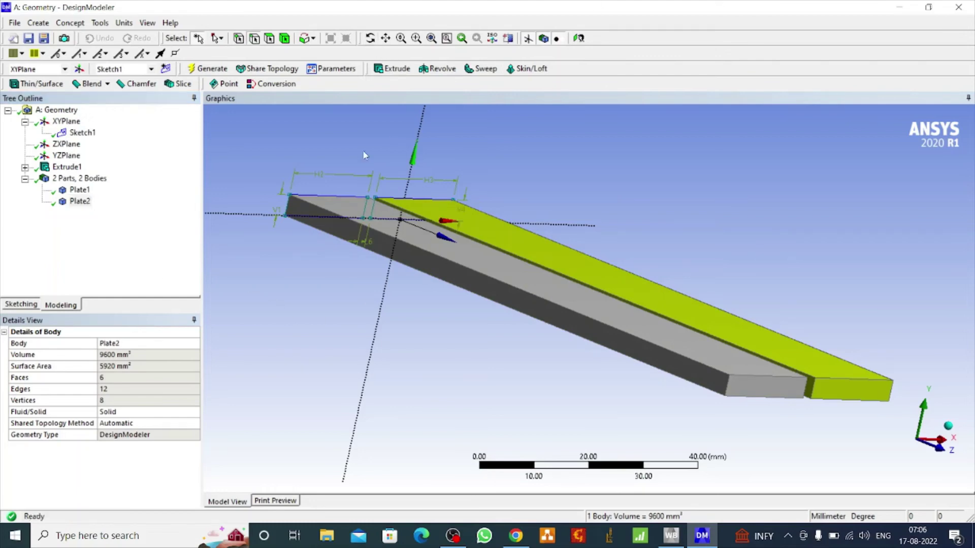
{"action": "left_click", "coordinate": [370, 38]}
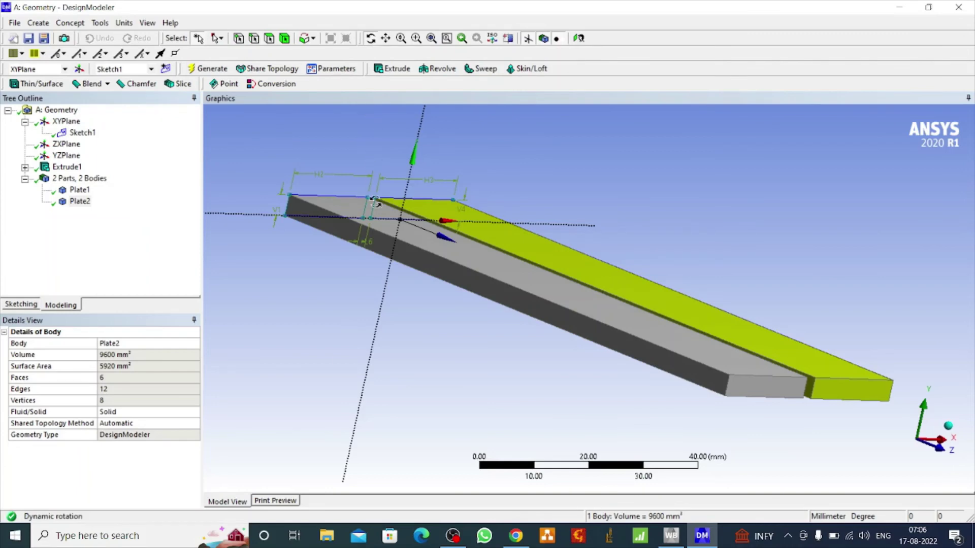
{"action": "mouse_move", "coordinate": [376, 240]}
{"action": "left_mouse_down"}
{"action": "mouse_move", "coordinate": [315, 239]}
{"action": "mouse_move", "coordinate": [298, 267]}
{"action": "mouse_move", "coordinate": [305, 239]}
{"action": "mouse_move", "coordinate": [336, 244]}
{"action": "left_mouse_up"}
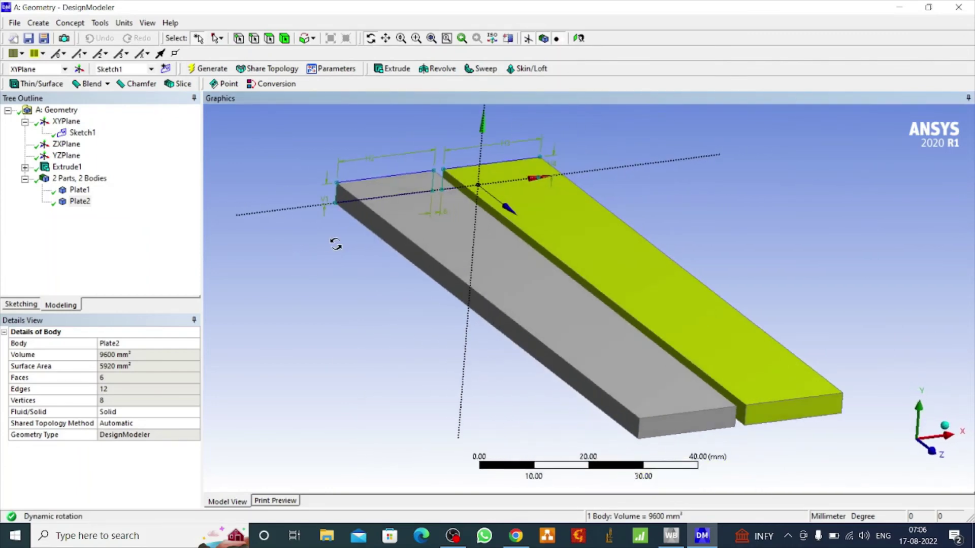
{"action": "left_click", "coordinate": [80, 190]}
{"action": "left_click", "coordinate": [80, 202]}
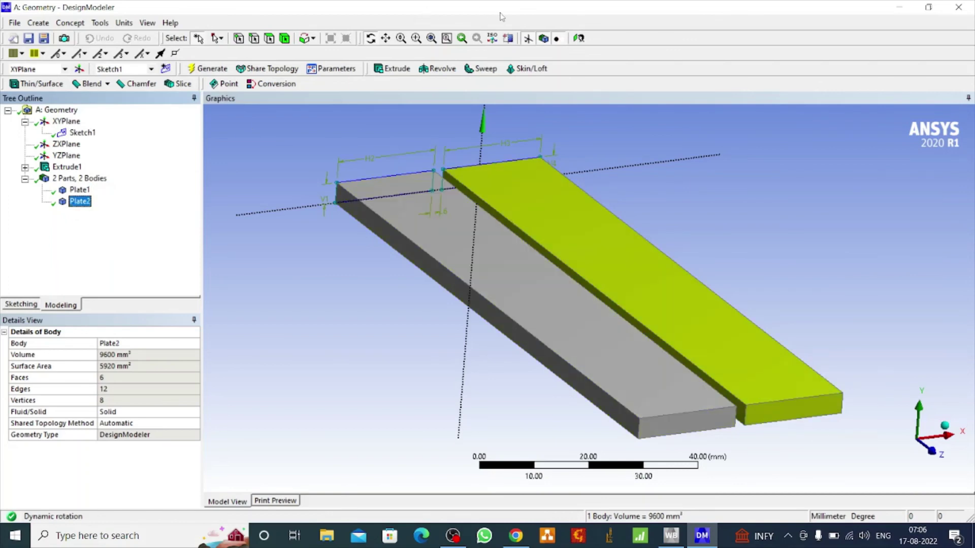
{"action": "mouse_move", "coordinate": [487, 282]}
{"action": "left_mouse_down"}
{"action": "mouse_move", "coordinate": [424, 263]}
{"action": "mouse_move", "coordinate": [415, 275]}
{"action": "mouse_move", "coordinate": [489, 263]}
{"action": "mouse_move", "coordinate": [598, 218]}
{"action": "mouse_move", "coordinate": [603, 181]}
{"action": "mouse_move", "coordinate": [561, 298]}
{"action": "left_mouse_up"}
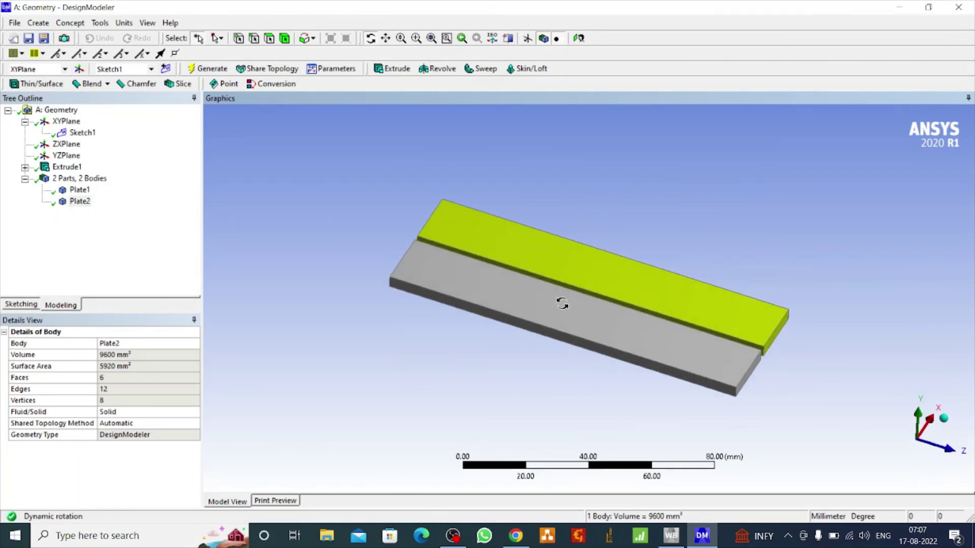